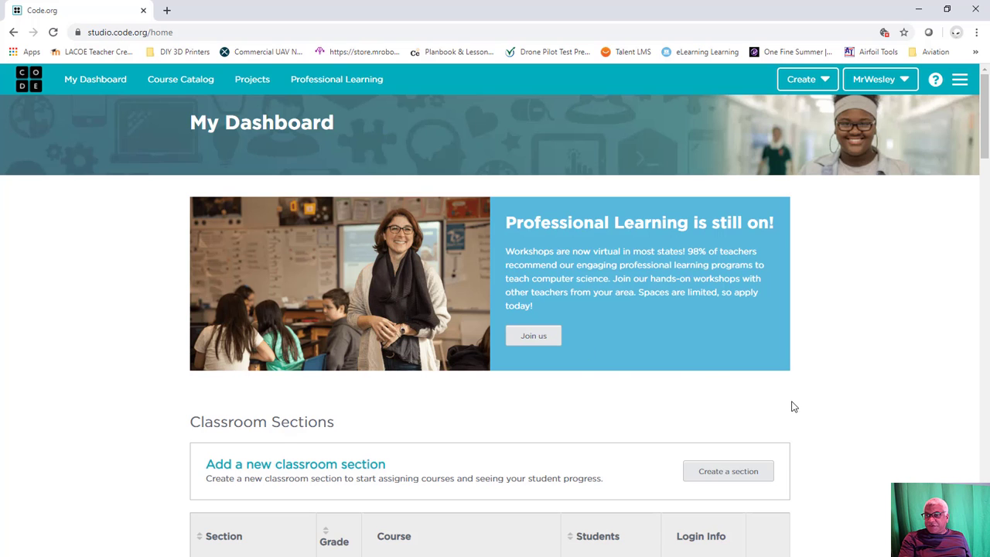
Look over the Classroom Sections table and the management options available for the CS Fundamentals - P5 section.
{"action": "scroll", "coordinate": [867, 396], "scroll_direction": "down", "scroll_amount": 4}
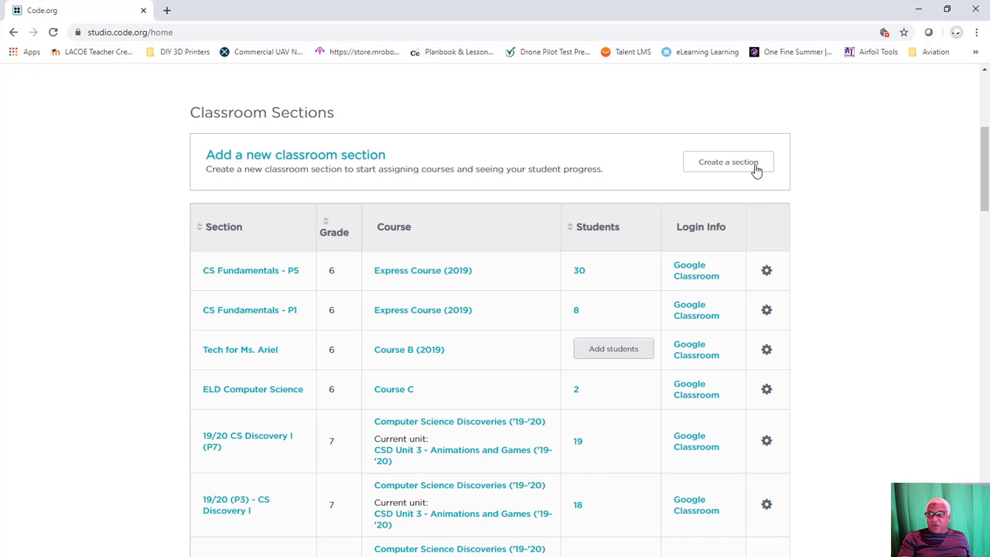
{"action": "scroll", "coordinate": [364, 192], "scroll_direction": "down", "scroll_amount": 1}
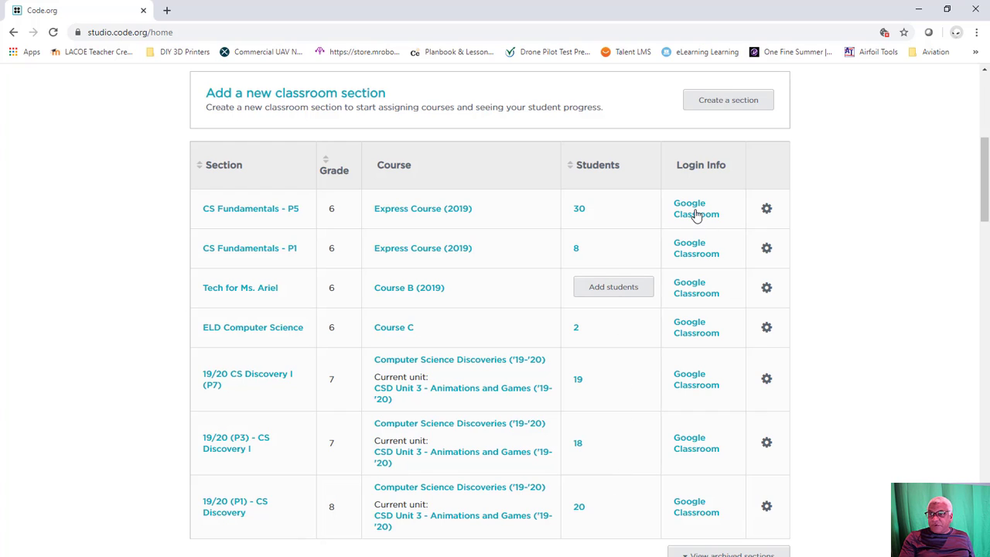
{"action": "left_click", "coordinate": [767, 212]}
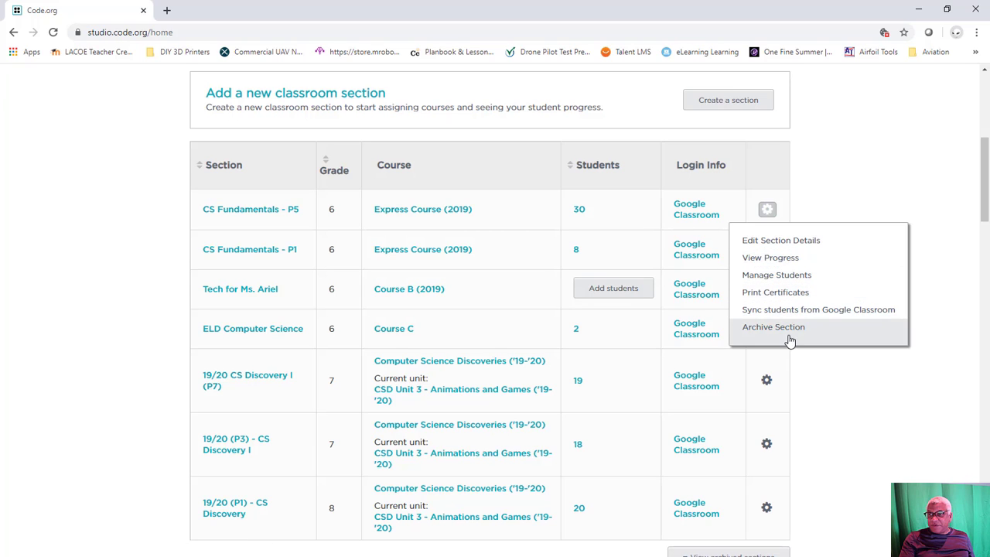
{"action": "left_click", "coordinate": [663, 185]}
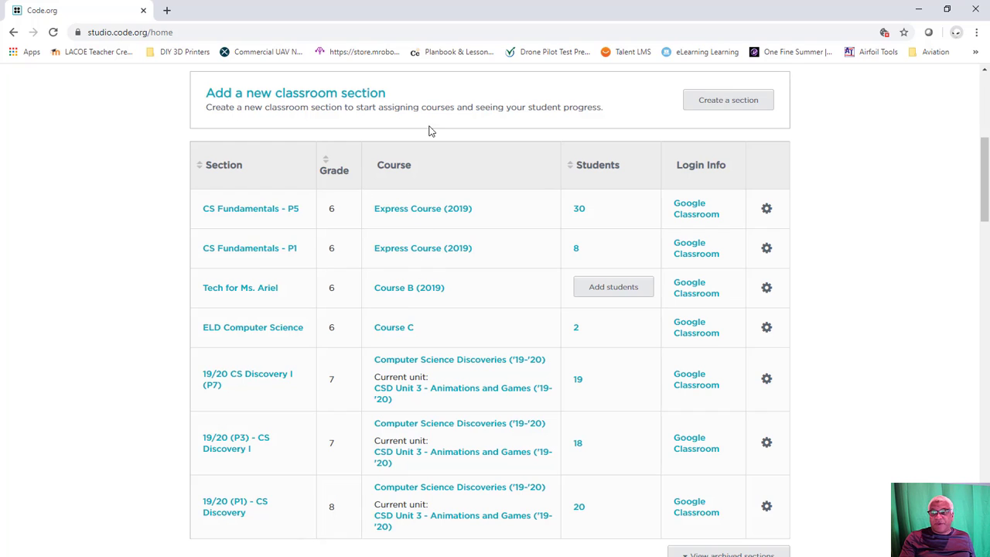
Create a new section synced from Google Classroom, choosing the teacher-named classroom listed just above Graphic Design.
{"action": "left_click", "coordinate": [728, 102]}
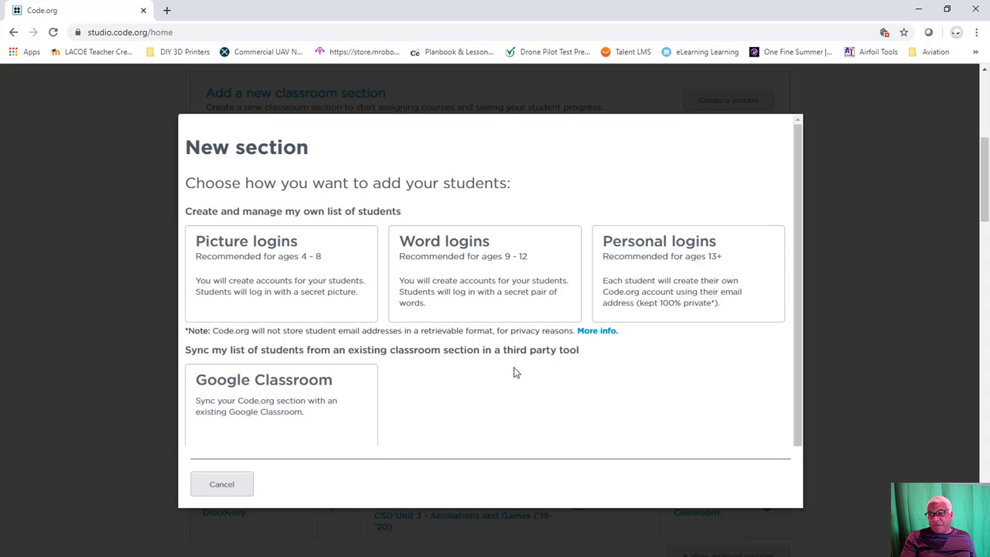
{"action": "scroll", "coordinate": [509, 366], "scroll_direction": "down", "scroll_amount": 1}
{"action": "scroll", "coordinate": [509, 367], "scroll_direction": "up", "scroll_amount": 1}
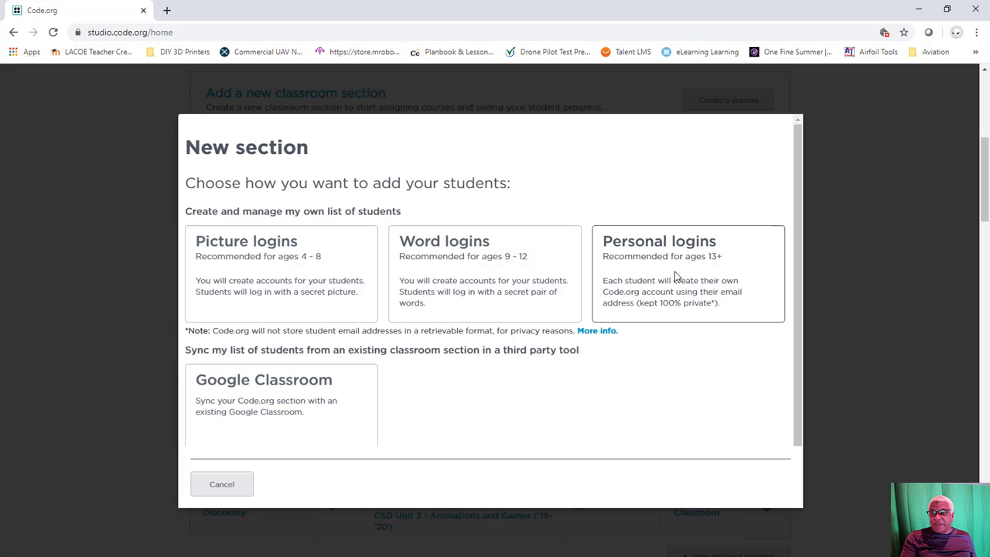
{"action": "left_click", "coordinate": [276, 411]}
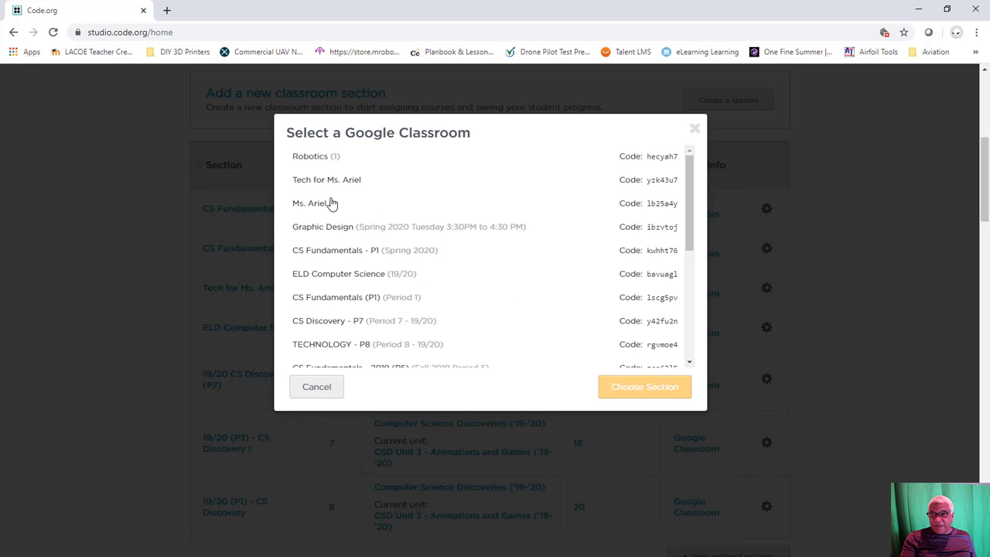
{"action": "left_click", "coordinate": [313, 206]}
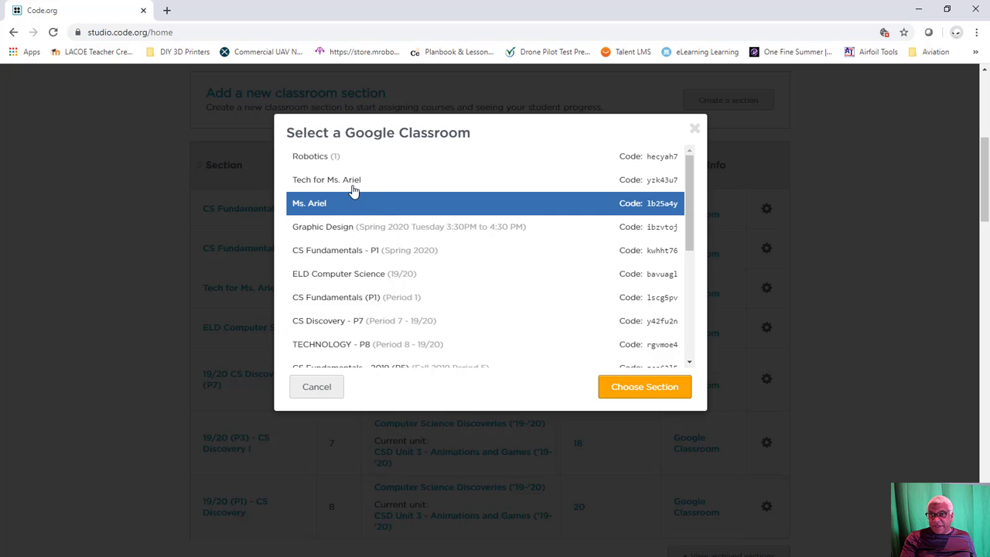
{"action": "left_click", "coordinate": [647, 391]}
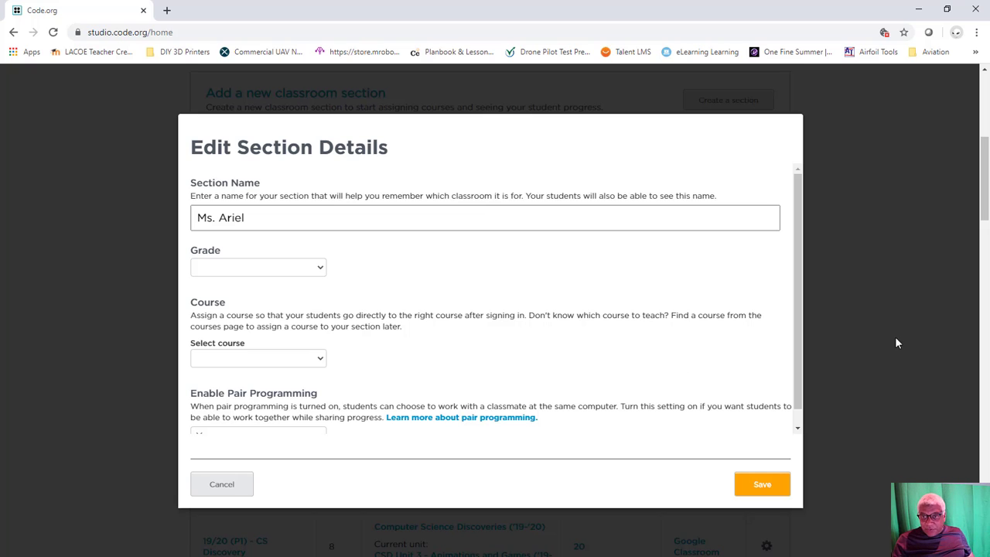
Set the new section's grade to 6 and assign Course C from CS Fundamentals.
{"action": "left_click", "coordinate": [313, 267]}
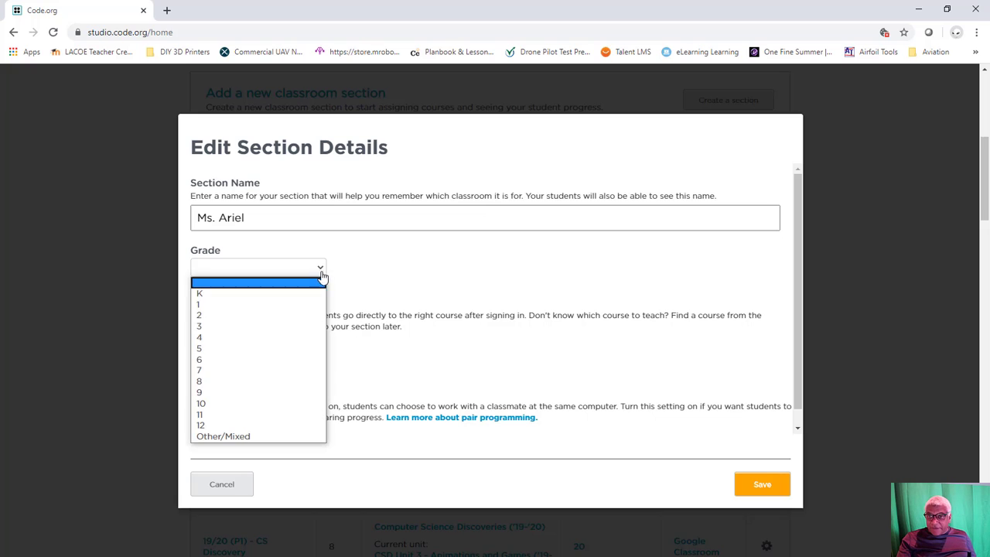
{"action": "left_click", "coordinate": [254, 360]}
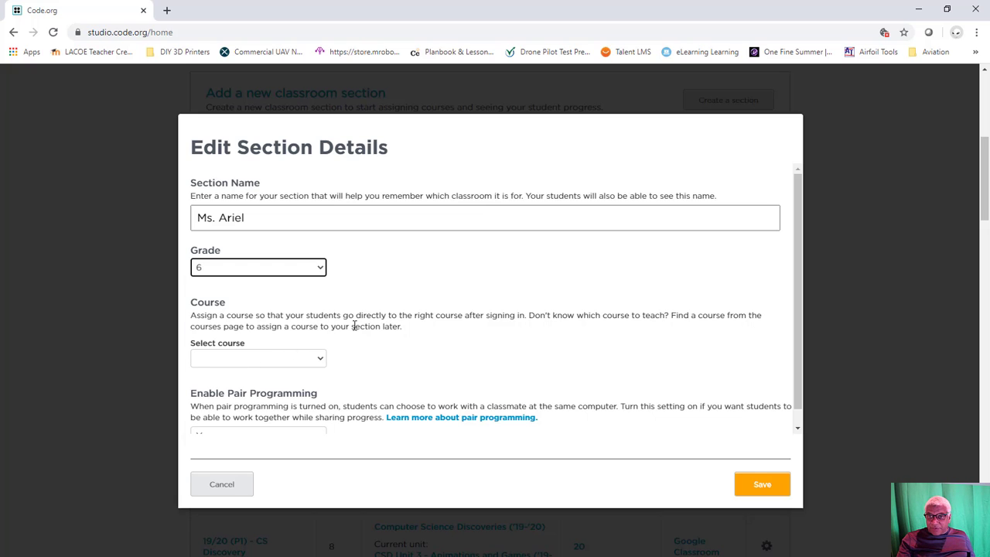
{"action": "left_click", "coordinate": [321, 362]}
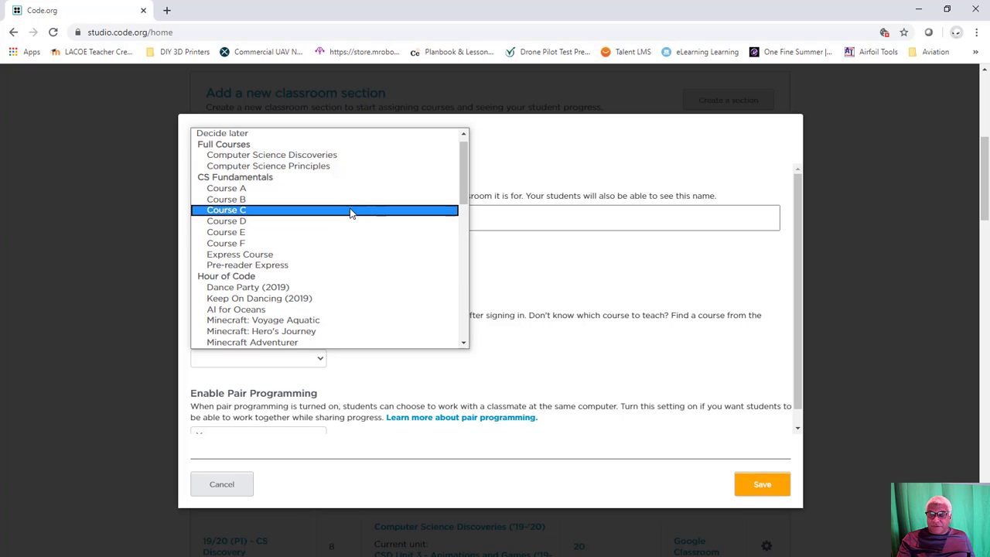
{"action": "left_click", "coordinate": [351, 210]}
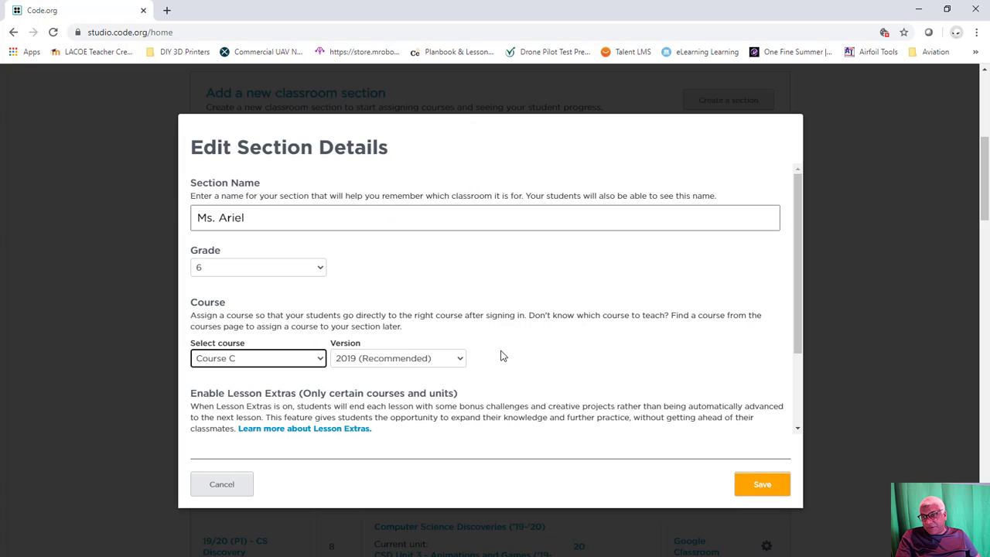
Examine the available versions of Course C and the languages each one supports.
{"action": "left_click", "coordinate": [460, 362]}
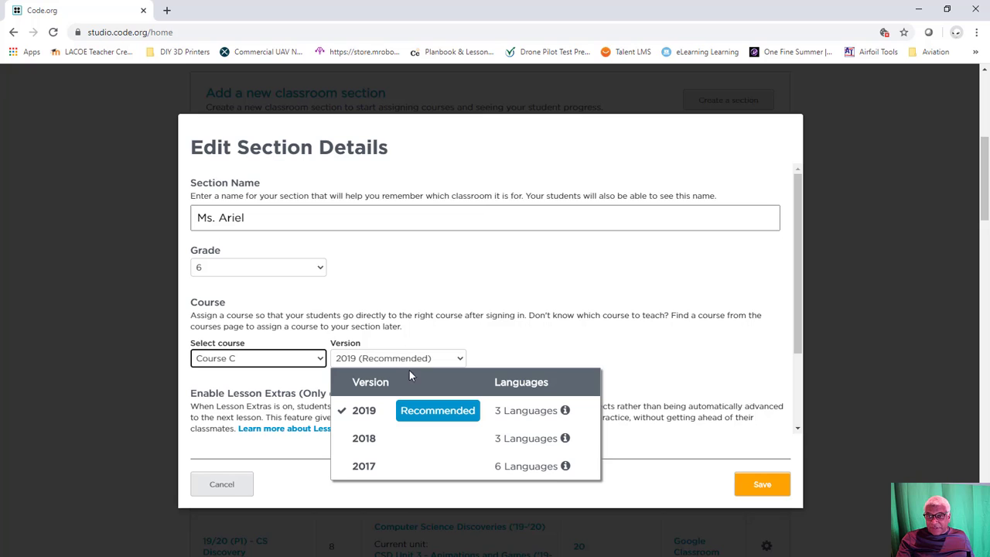
{"action": "mouse_move", "coordinate": [513, 418]}
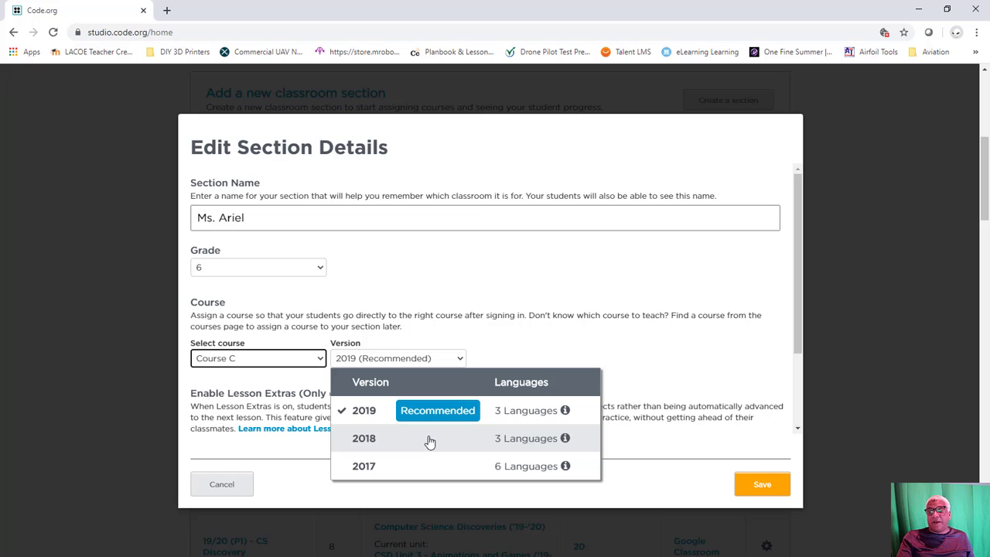
{"action": "mouse_move", "coordinate": [534, 468]}
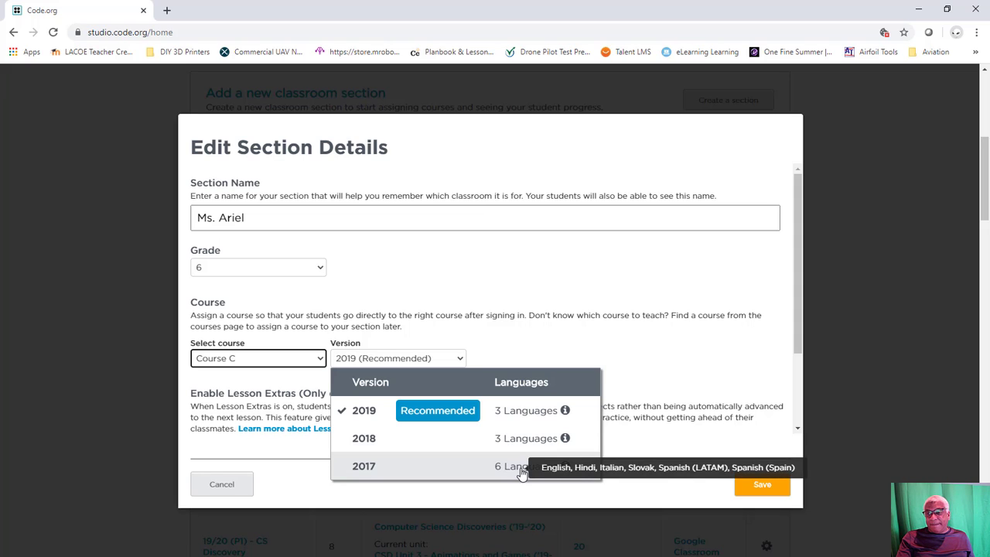
{"action": "left_click", "coordinate": [693, 371]}
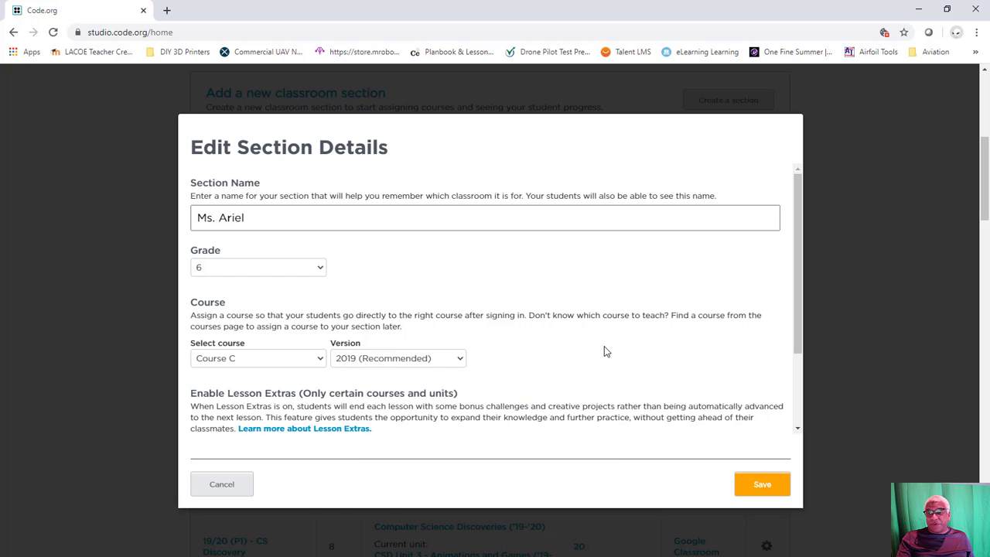
Review the Lesson Extras and Pair Programming settings, and save the section details.
{"action": "scroll", "coordinate": [677, 317], "scroll_direction": "down", "scroll_amount": 5}
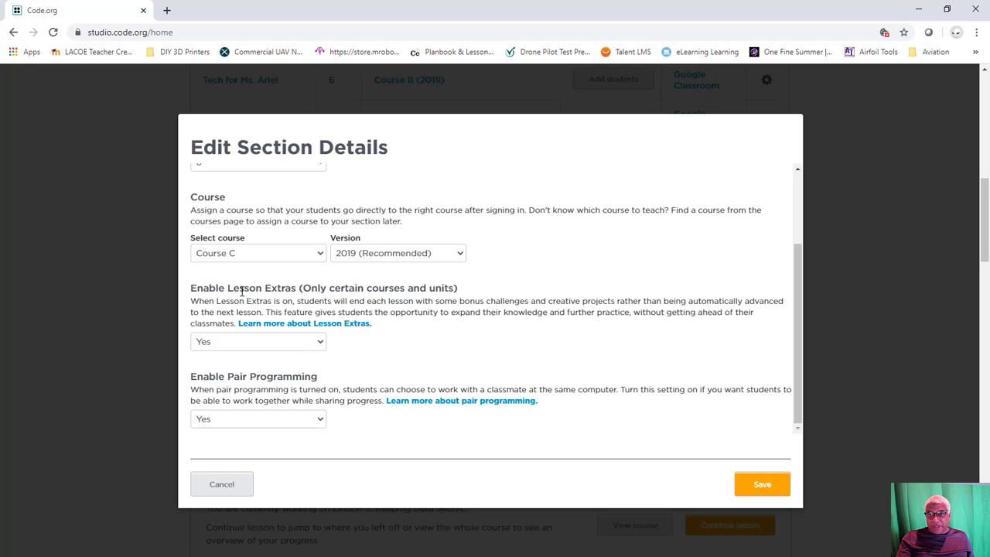
{"action": "left_click_drag", "start_coordinate": [294, 288], "coordinate": [188, 288]}
{"action": "left_click", "coordinate": [213, 291]}
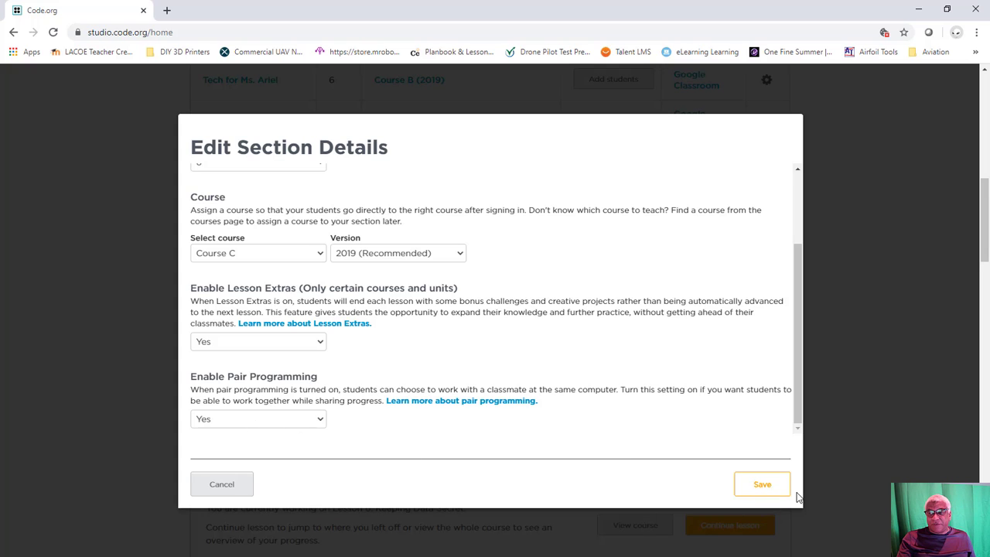
{"action": "left_click", "coordinate": [759, 490]}
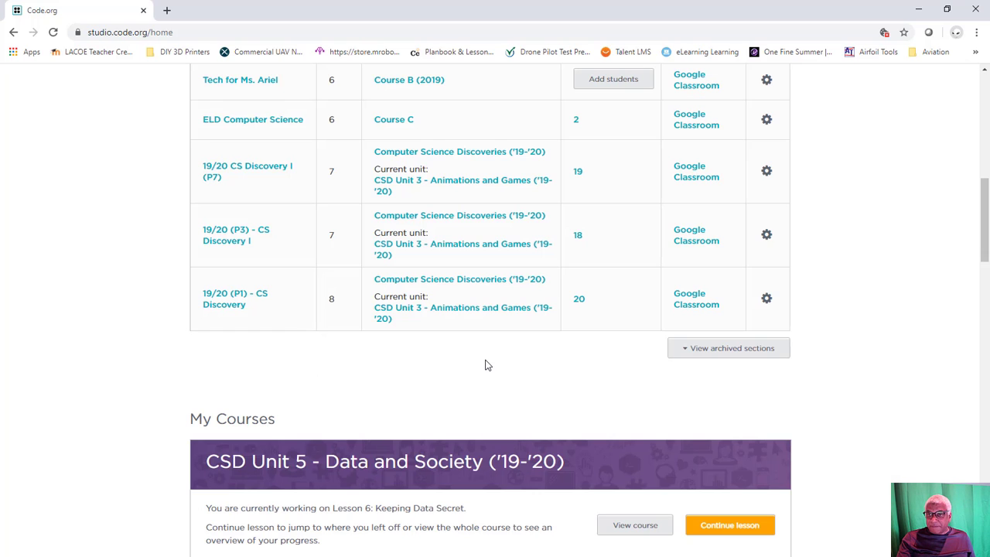
Open student management for the new Course C (2019) section and read the class setup, sign-in and parent letter instructions.
{"action": "scroll", "coordinate": [485, 360], "scroll_direction": "up", "scroll_amount": 3}
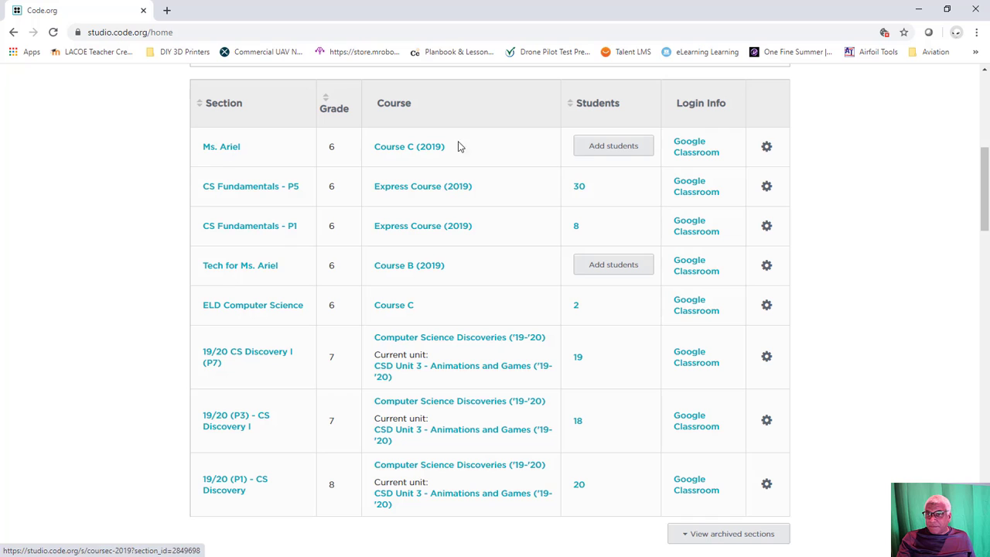
{"action": "left_click", "coordinate": [611, 152]}
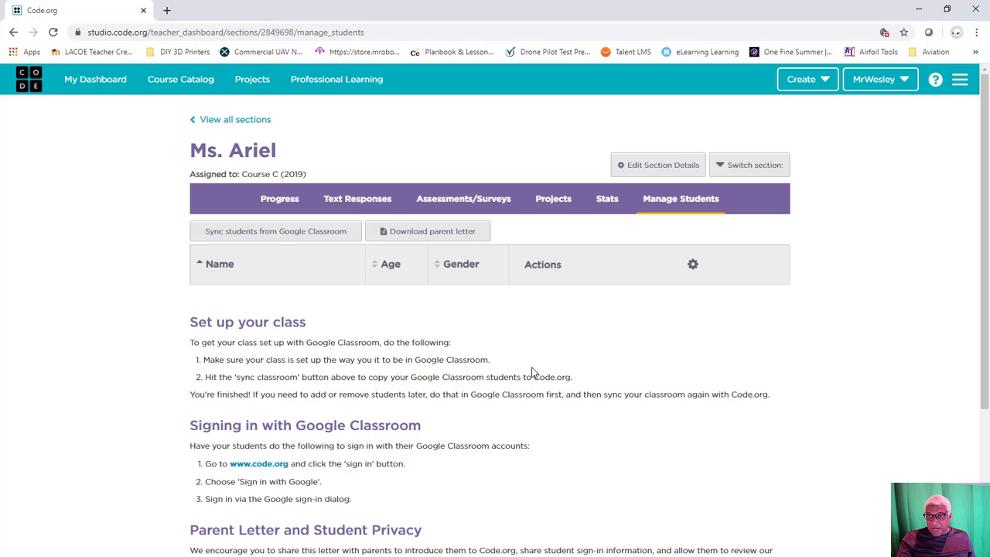
{"action": "scroll", "coordinate": [532, 372], "scroll_direction": "down", "scroll_amount": 3}
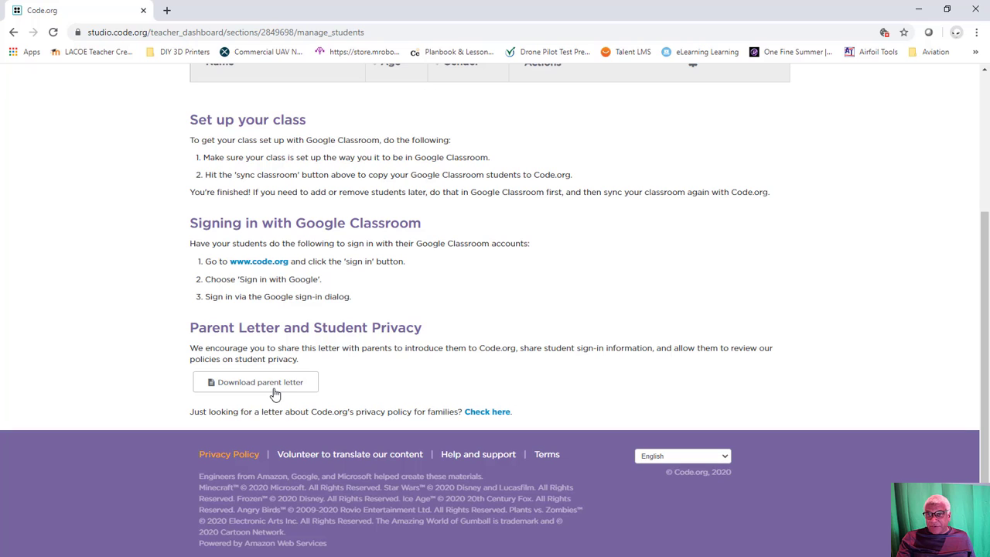
{"action": "scroll", "coordinate": [356, 383], "scroll_direction": "up", "scroll_amount": 3}
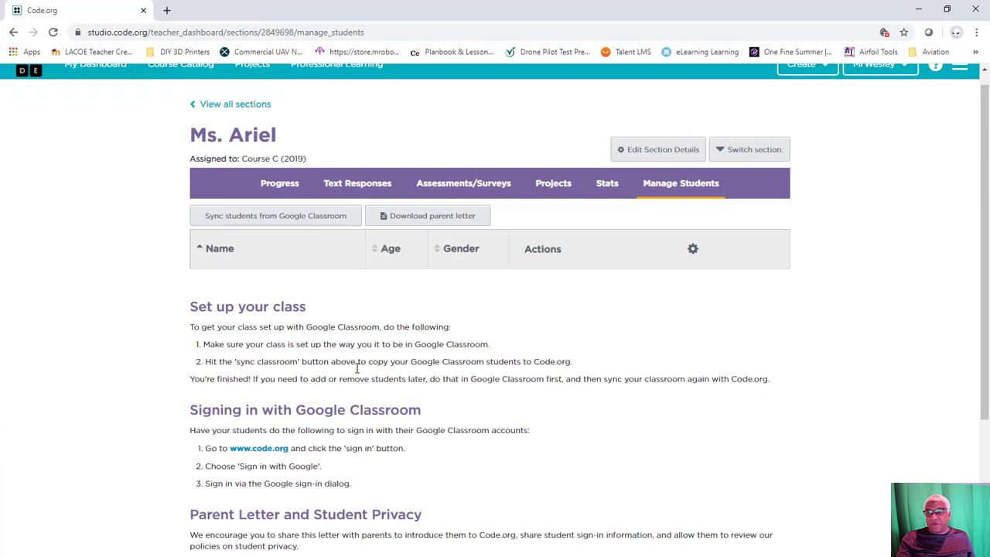
Return to the dashboard and look over the listed courses and classroom sections.
{"action": "left_click", "coordinate": [110, 80]}
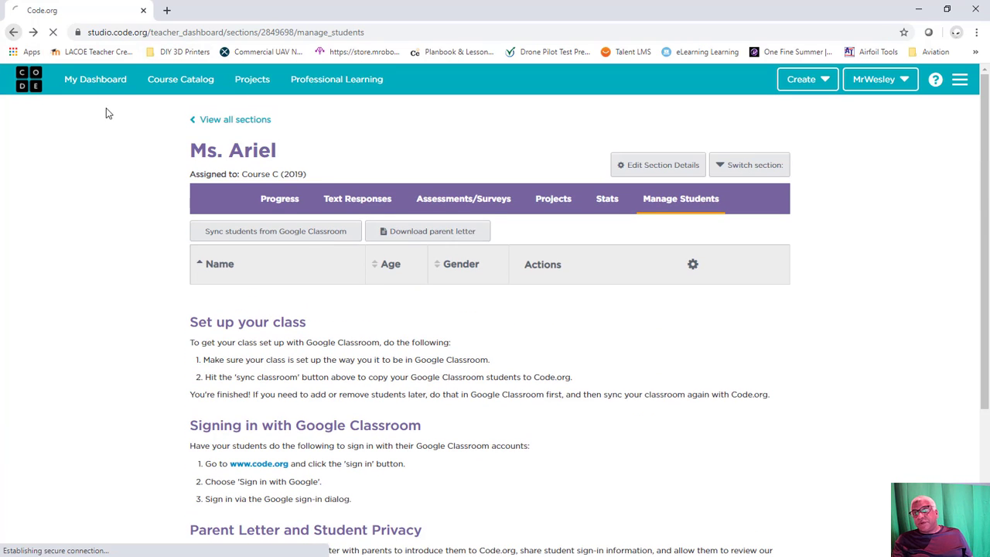
{"action": "scroll", "coordinate": [437, 246], "scroll_direction": "down", "scroll_amount": 4}
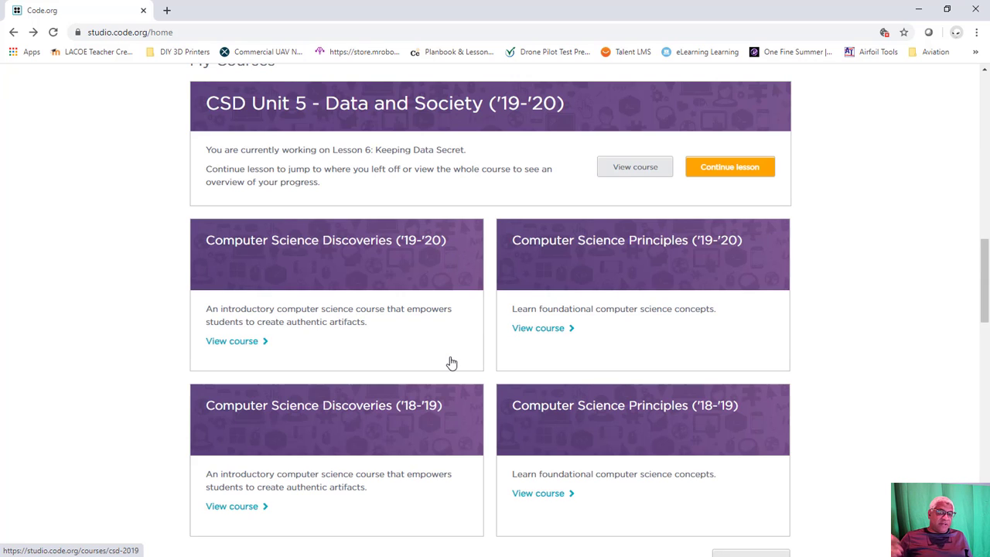
{"action": "scroll", "coordinate": [573, 348], "scroll_direction": "up", "scroll_amount": 4}
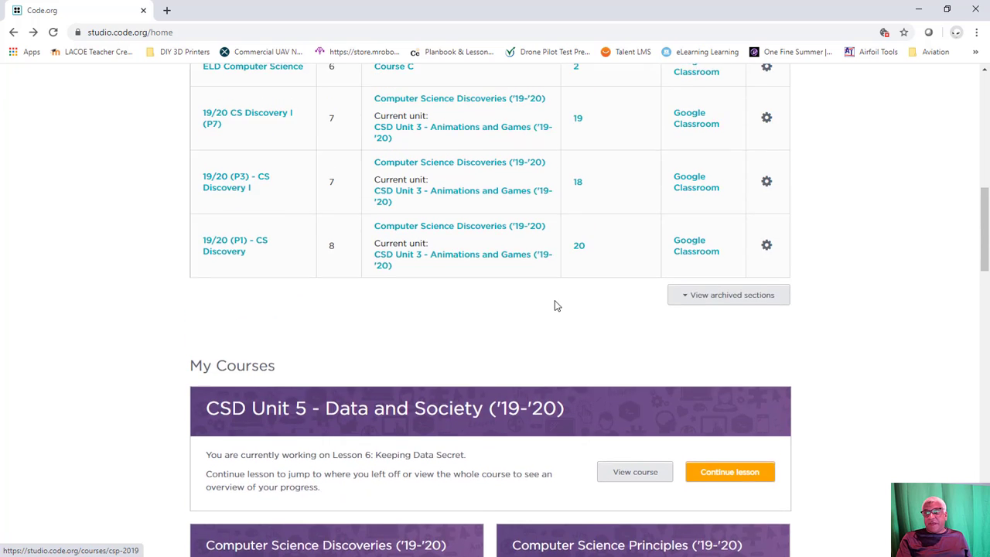
{"action": "scroll", "coordinate": [539, 300], "scroll_direction": "up", "scroll_amount": 2}
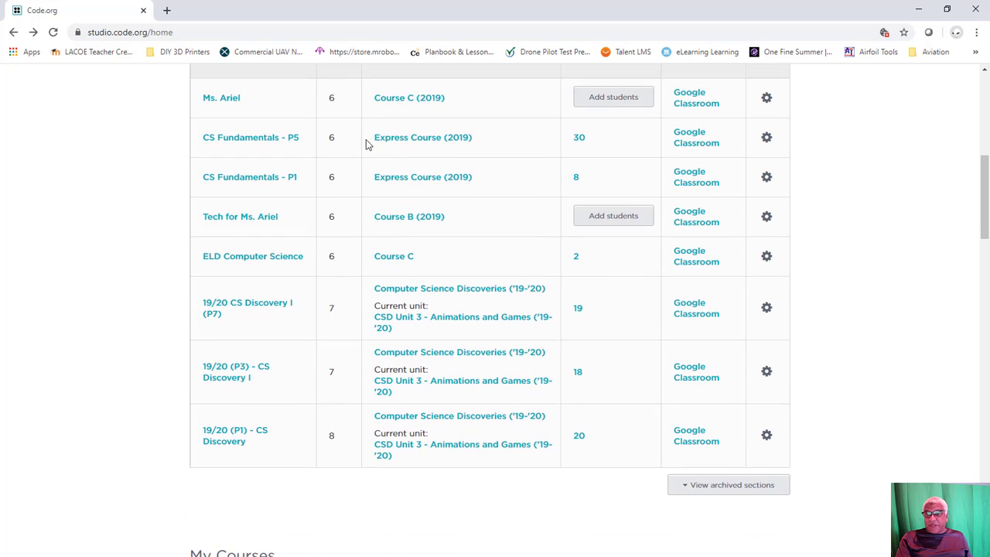
{"action": "scroll", "coordinate": [323, 163], "scroll_direction": "up", "scroll_amount": 6}
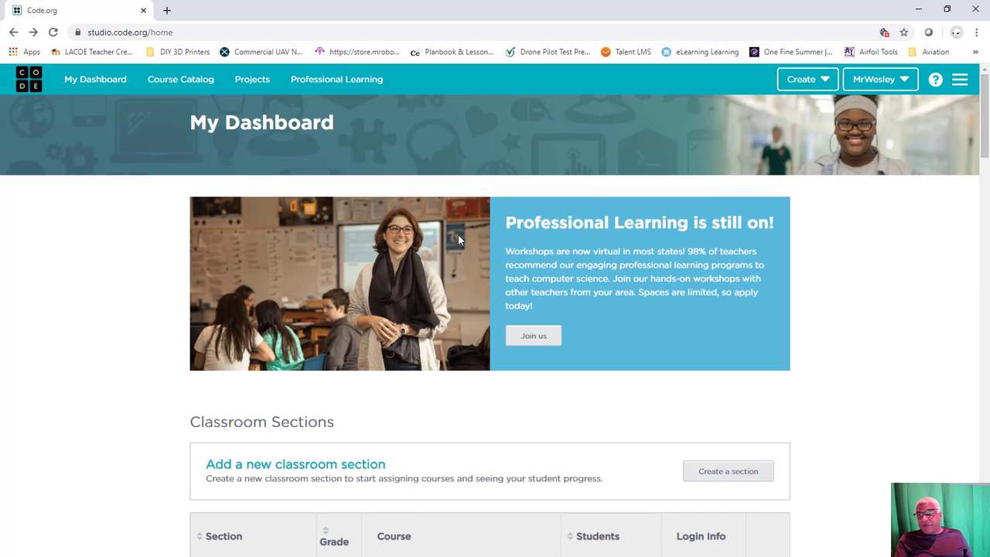
{"action": "left_click", "coordinate": [33, 84]}
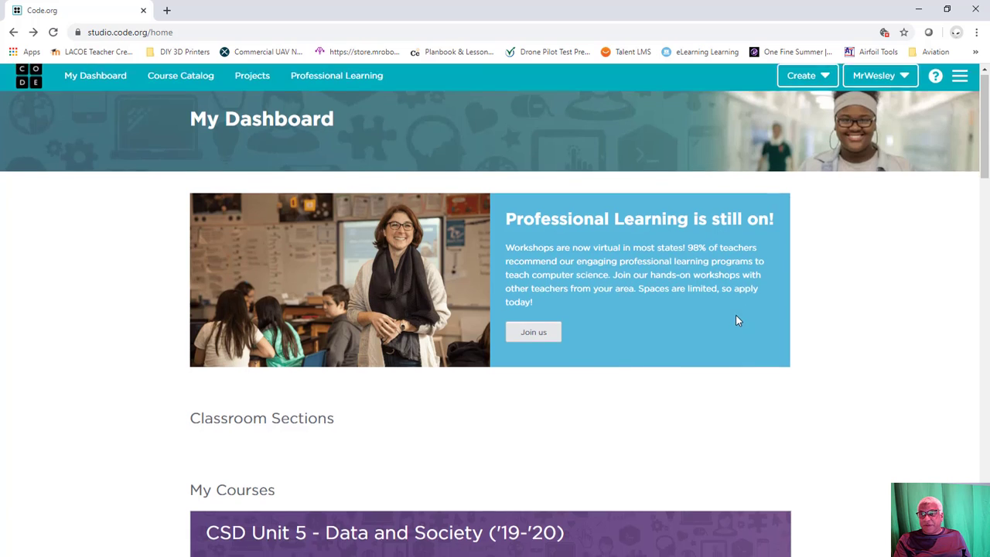
Open the progress view of the CS Fundamentals - P1 section and examine the students' lesson grid across the Express Course (2019).
{"action": "scroll", "coordinate": [734, 319], "scroll_direction": "down", "scroll_amount": 3}
{"action": "scroll", "coordinate": [735, 325], "scroll_direction": "down", "scroll_amount": 2}
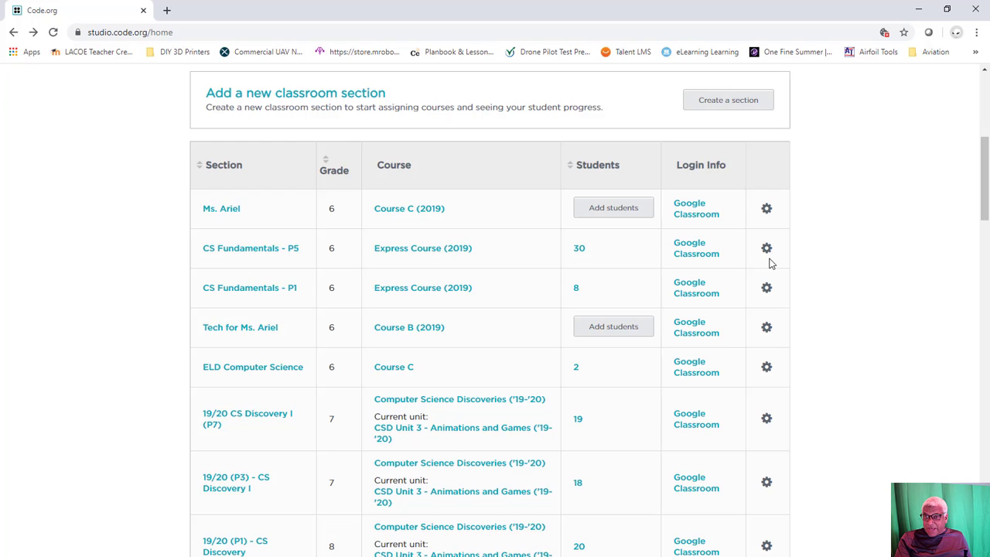
{"action": "left_click", "coordinate": [767, 288]}
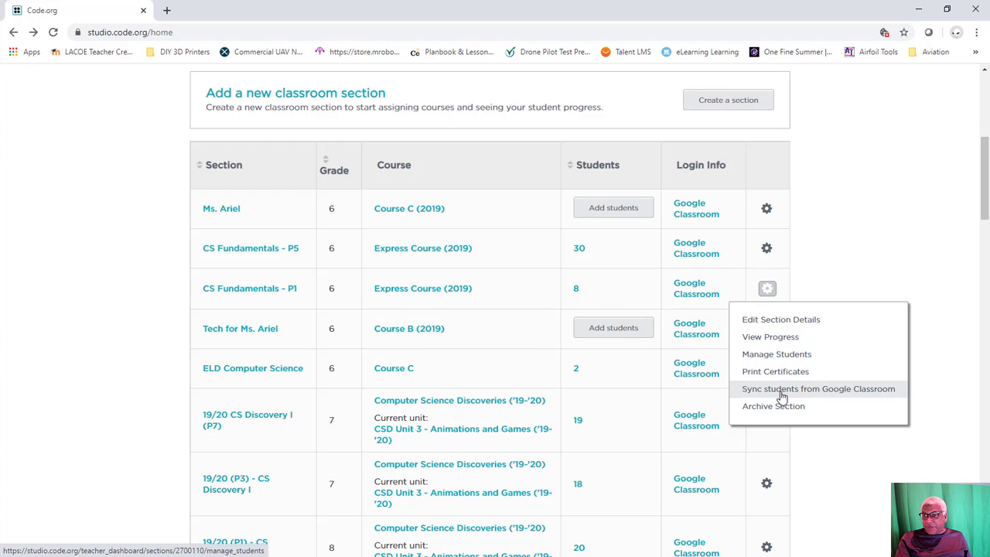
{"action": "left_click", "coordinate": [771, 337]}
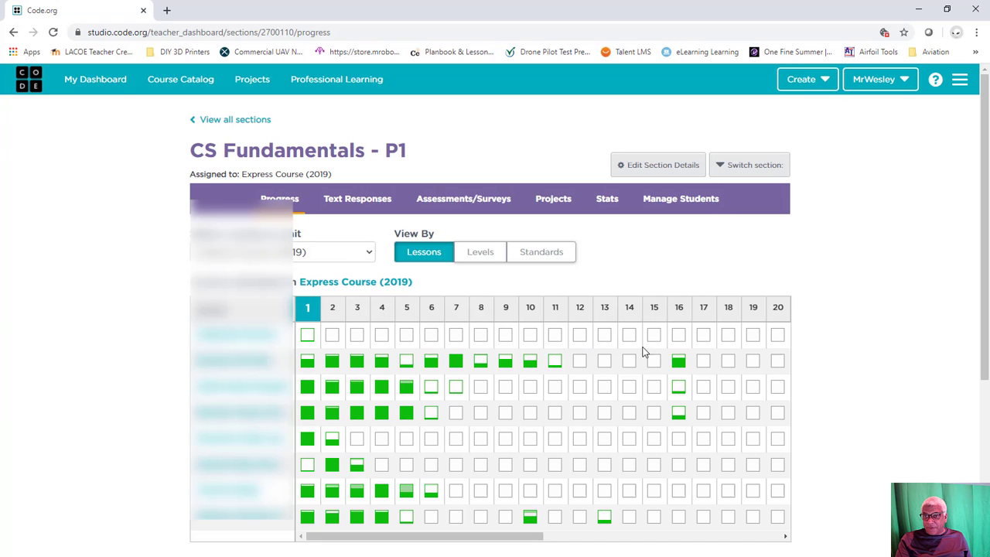
{"action": "scroll", "coordinate": [852, 310], "scroll_direction": "down", "scroll_amount": 3}
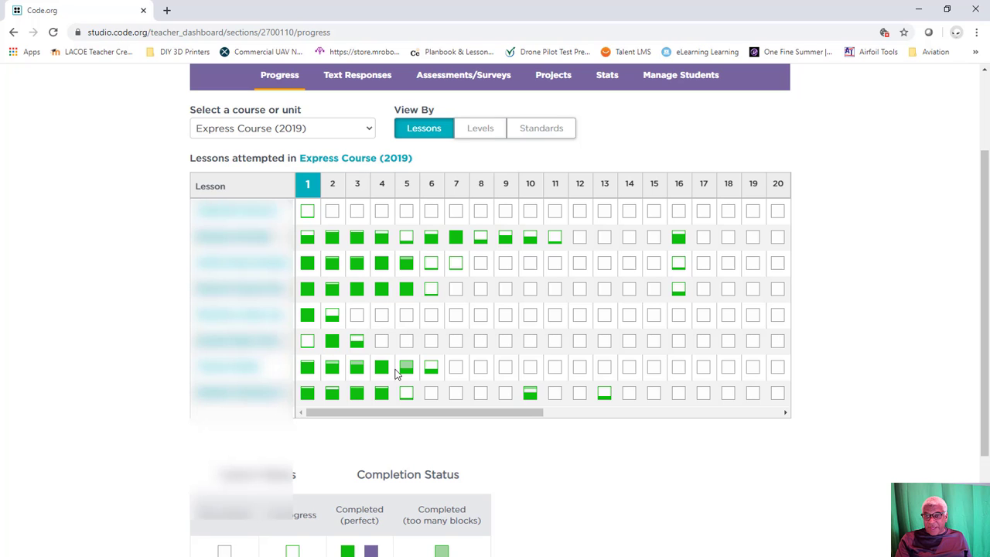
{"action": "left_click_drag", "start_coordinate": [530, 412], "coordinate": [723, 412]}
{"action": "left_click_drag", "start_coordinate": [654, 418], "coordinate": [462, 420]}
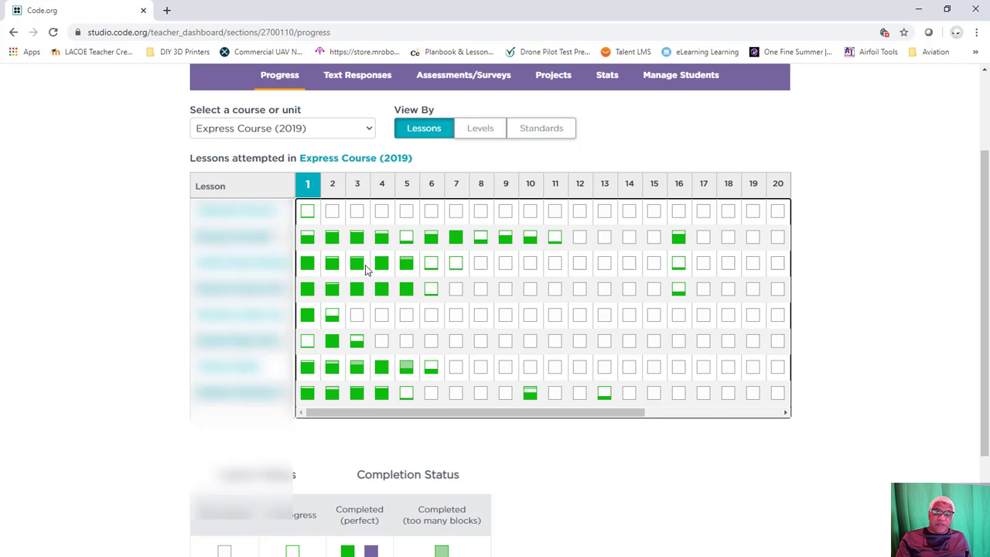
Review the CS Fundamentals - P1 section's text responses, assessments and surveys, student projects, and completion statistics.
{"action": "scroll", "coordinate": [367, 244], "scroll_direction": "up", "scroll_amount": 2}
{"action": "left_click", "coordinate": [358, 201]}
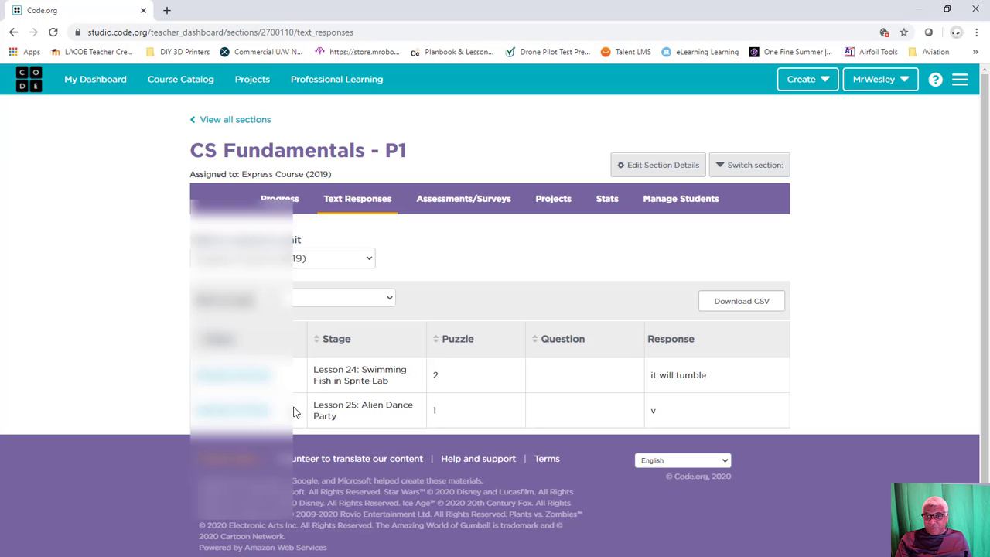
{"action": "left_click", "coordinate": [467, 202]}
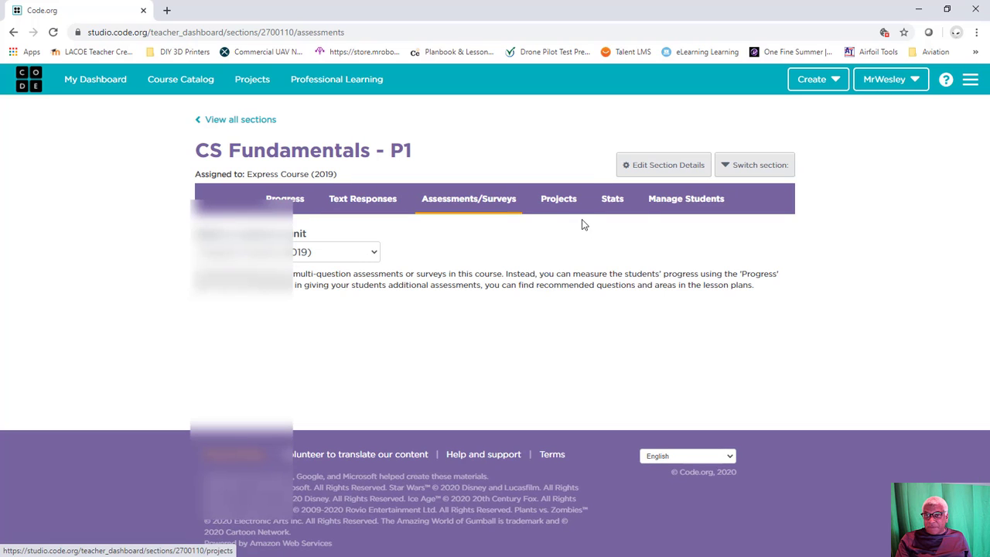
{"action": "left_click", "coordinate": [563, 205]}
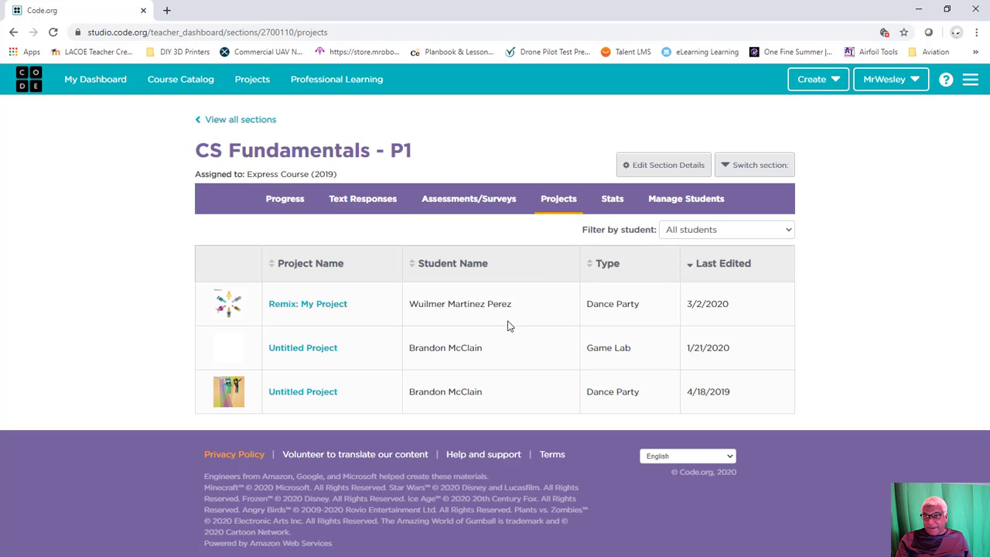
{"action": "left_click", "coordinate": [613, 201]}
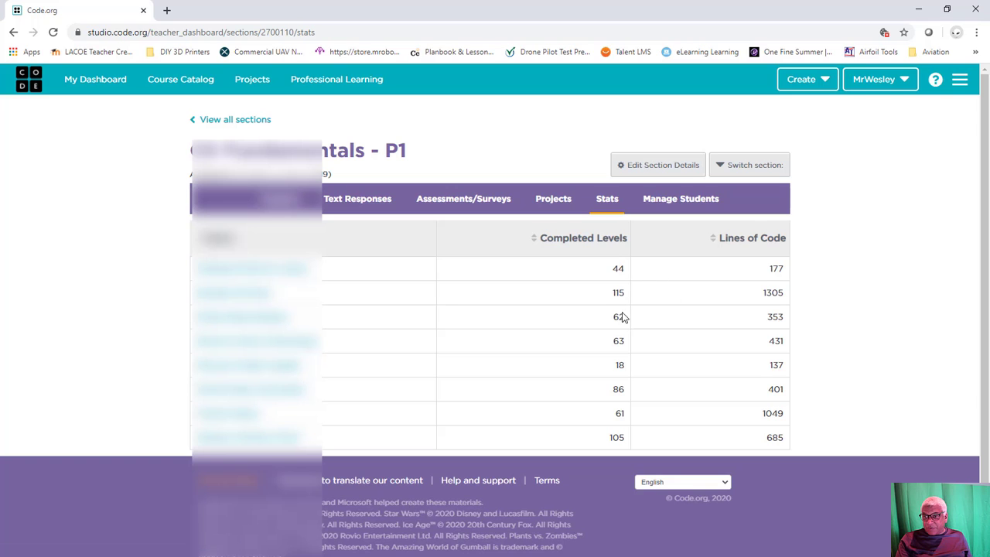
Open student management for the CS Fundamentals - P1 section and look over the student roster.
{"action": "left_click", "coordinate": [674, 204]}
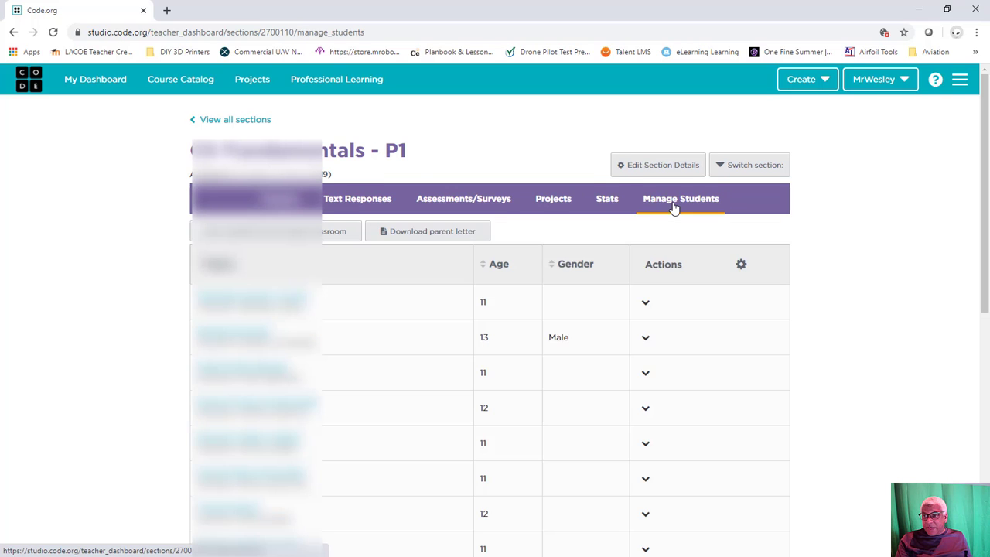
{"action": "scroll", "coordinate": [822, 333], "scroll_direction": "down", "scroll_amount": 3}
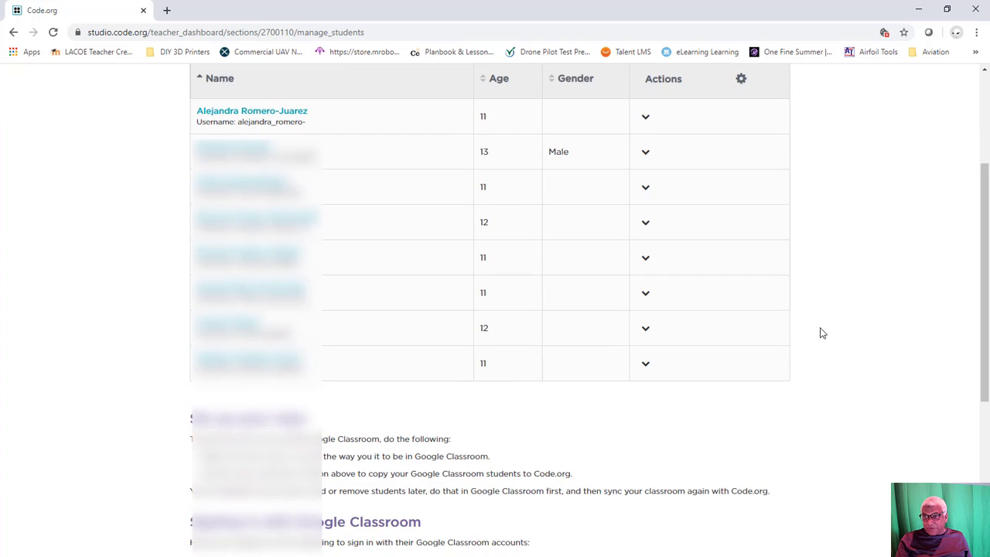
{"action": "scroll", "coordinate": [812, 326], "scroll_direction": "up", "scroll_amount": 1}
Open the first student's name, age and gender for editing, and check the roster-wide editing and project sharing options.
{"action": "left_click", "coordinate": [646, 179]}
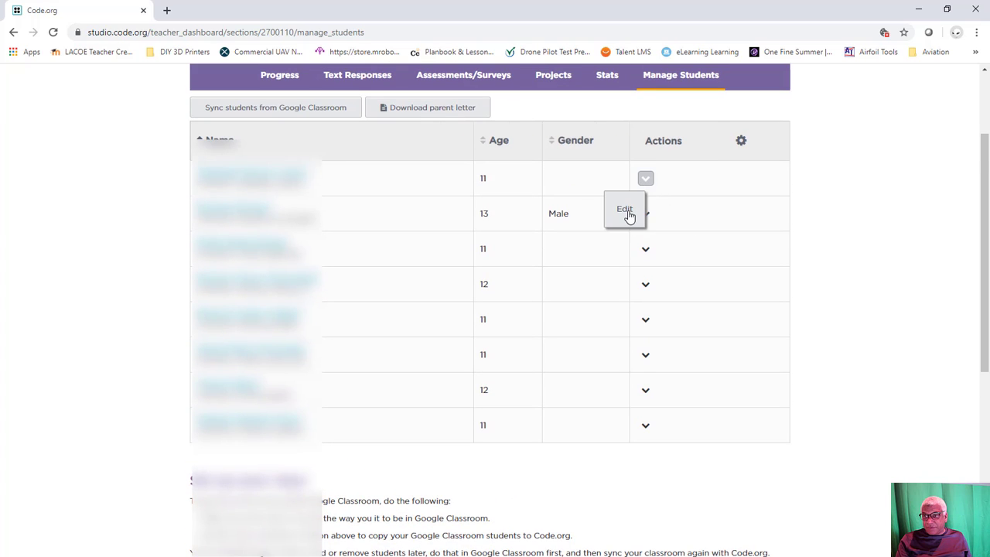
{"action": "left_click", "coordinate": [625, 211]}
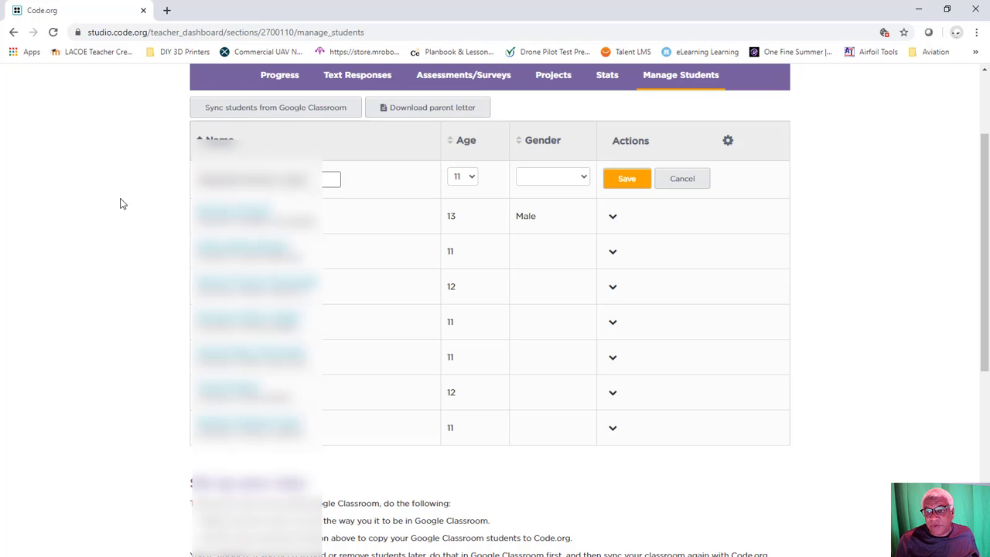
{"action": "left_click", "coordinate": [310, 179]}
{"action": "type", "text": "e"}
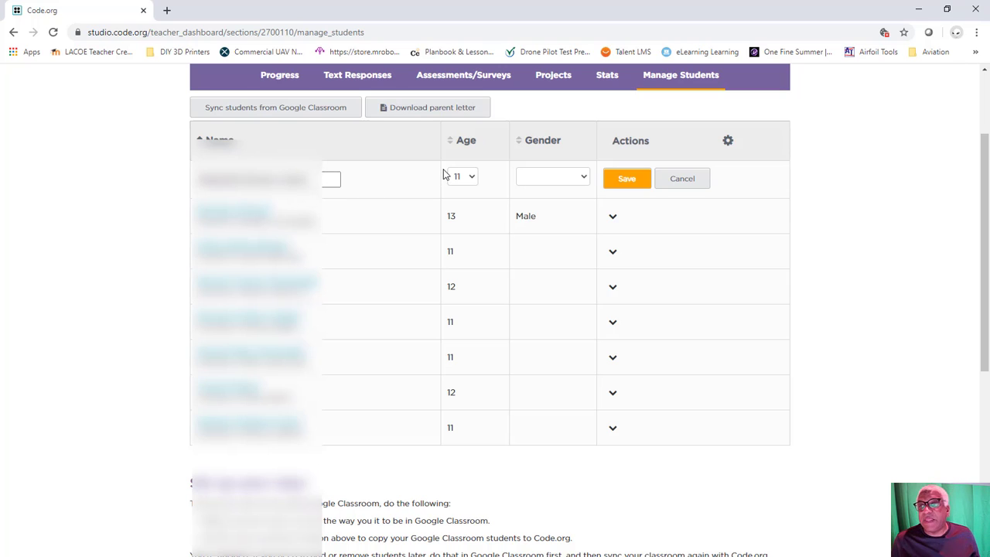
{"action": "left_click", "coordinate": [729, 143]}
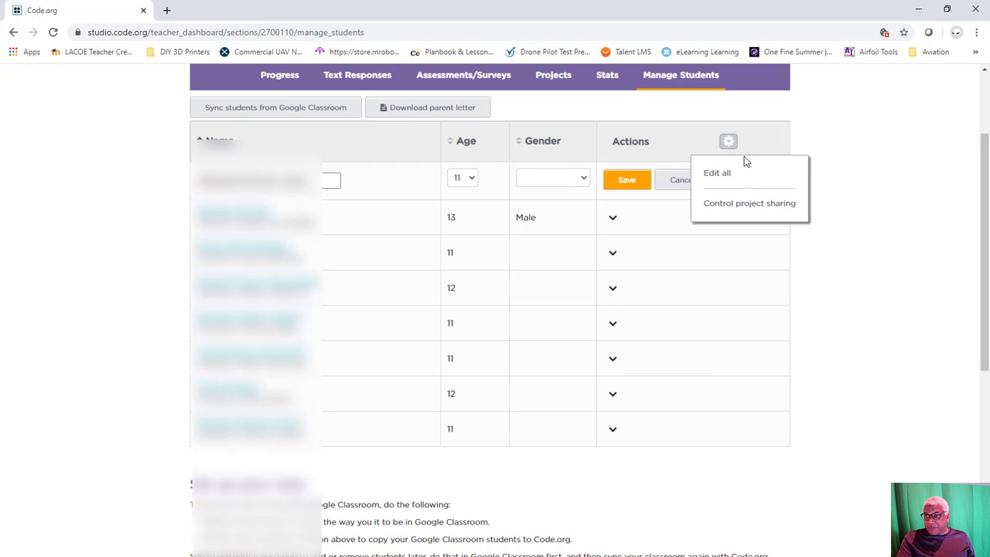
{"action": "left_click", "coordinate": [336, 134]}
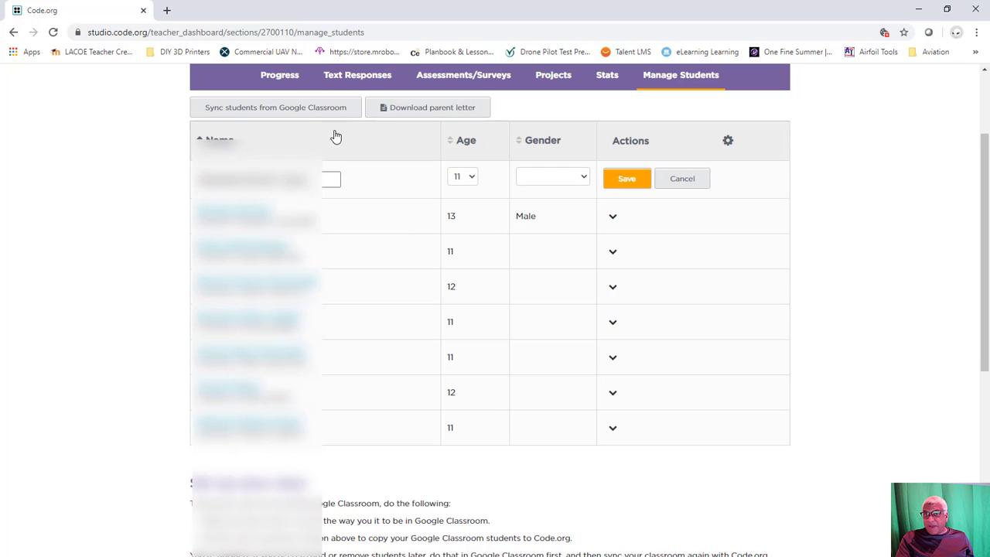
Go back to the home dashboard and review the table of classroom sections with their assigned courses.
{"action": "scroll", "coordinate": [310, 128], "scroll_direction": "up", "scroll_amount": 2}
{"action": "left_click", "coordinate": [37, 77]}
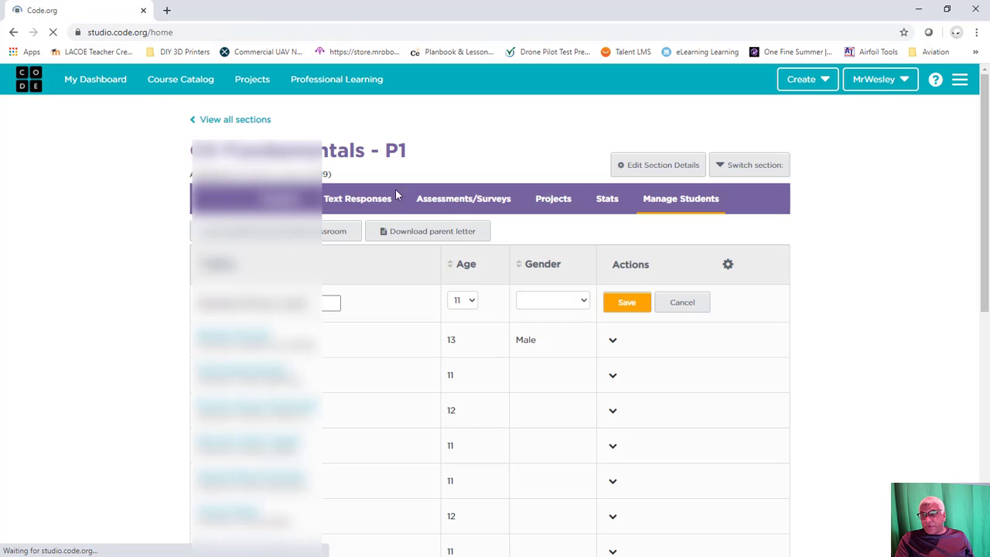
{"action": "scroll", "coordinate": [673, 326], "scroll_direction": "down", "scroll_amount": 5}
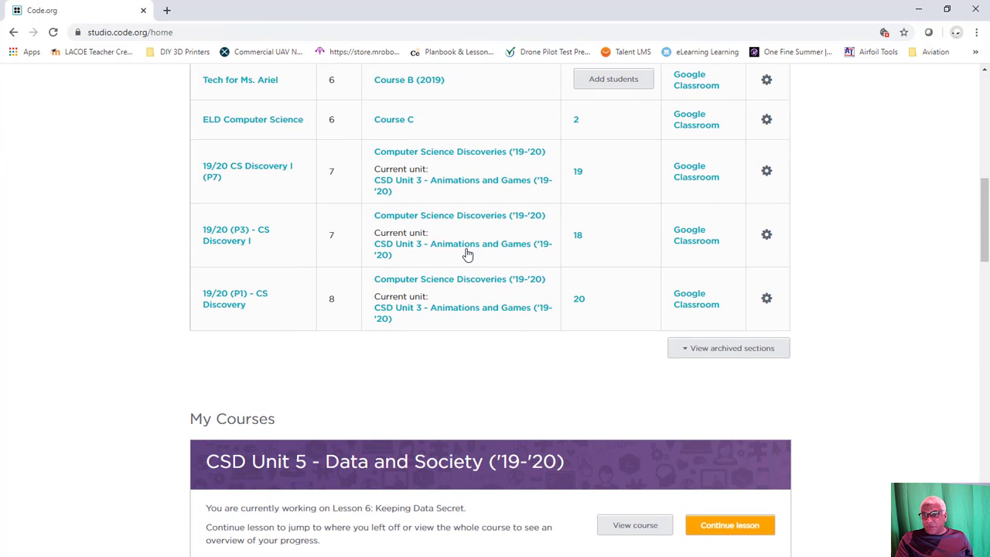
{"action": "scroll", "coordinate": [467, 254], "scroll_direction": "up", "scroll_amount": 3}
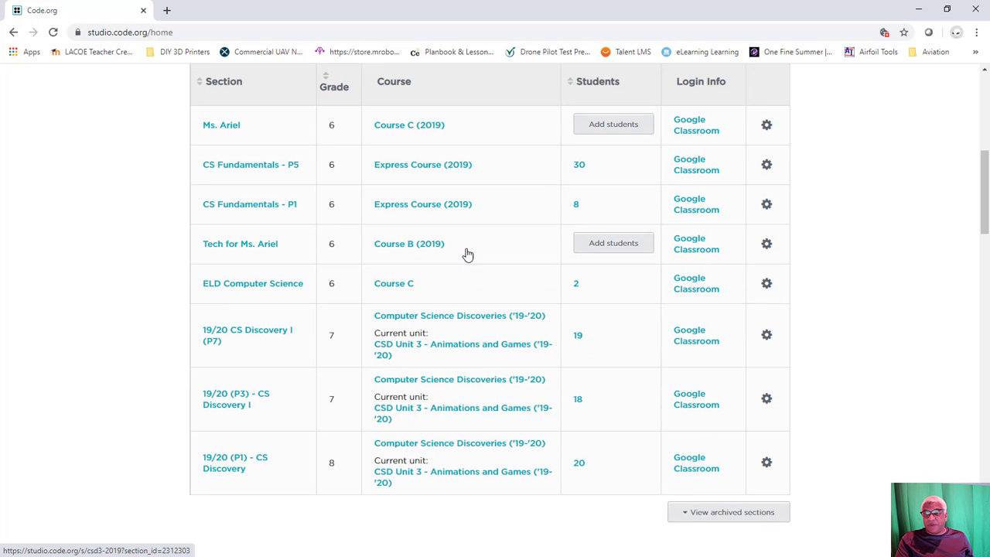
{"action": "scroll", "coordinate": [473, 253], "scroll_direction": "up", "scroll_amount": 7}
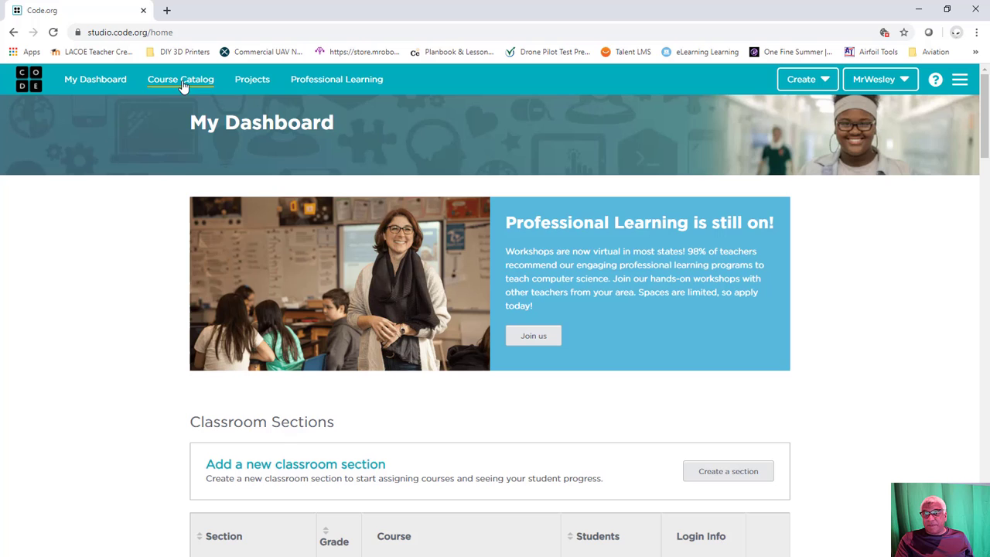
Open the course catalog and read the CS Discoveries description among the recommended courses by grade level.
{"action": "left_click", "coordinate": [181, 80]}
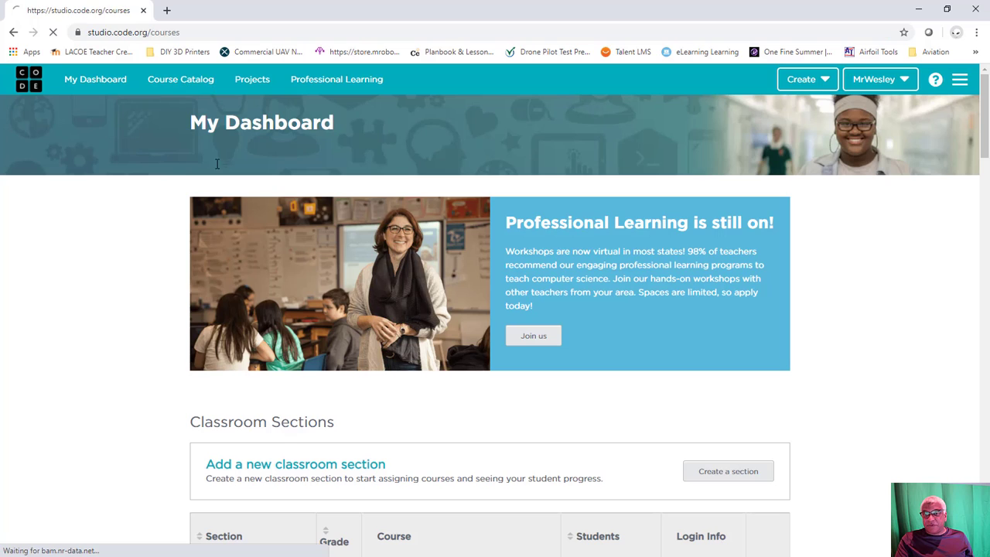
{"action": "scroll", "coordinate": [507, 328], "scroll_direction": "down", "scroll_amount": 3}
{"action": "scroll", "coordinate": [507, 328], "scroll_direction": "down", "scroll_amount": 1}
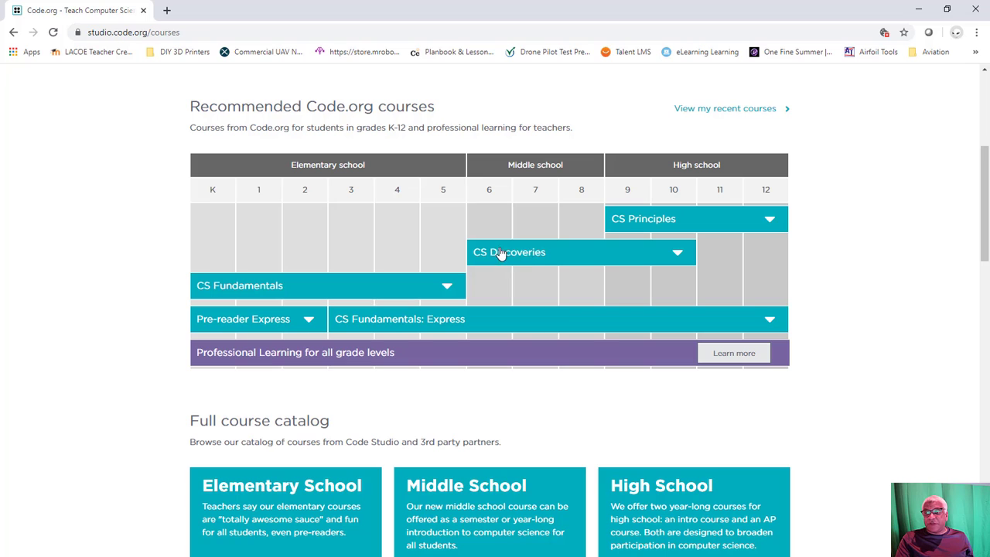
{"action": "left_click", "coordinate": [540, 260]}
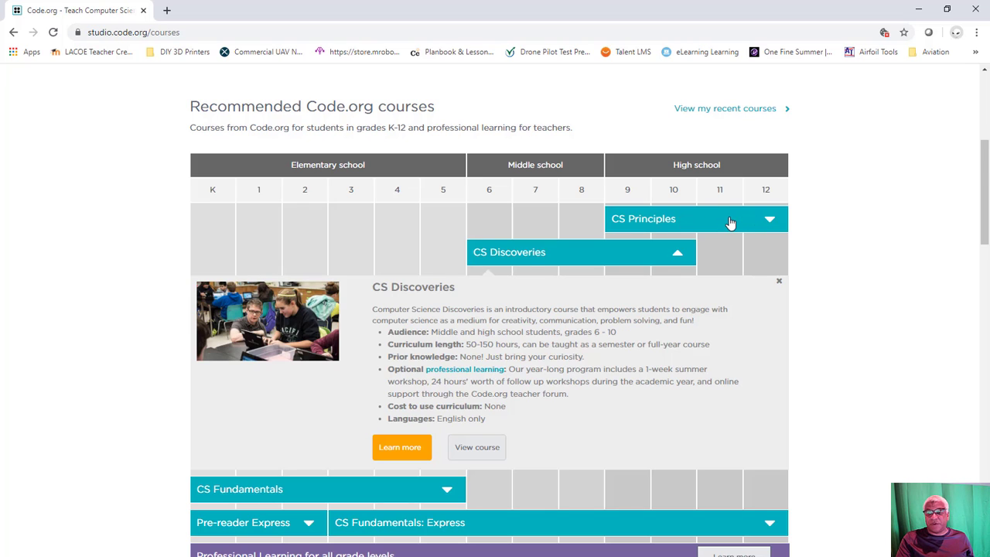
{"action": "scroll", "coordinate": [729, 223], "scroll_direction": "down", "scroll_amount": 3}
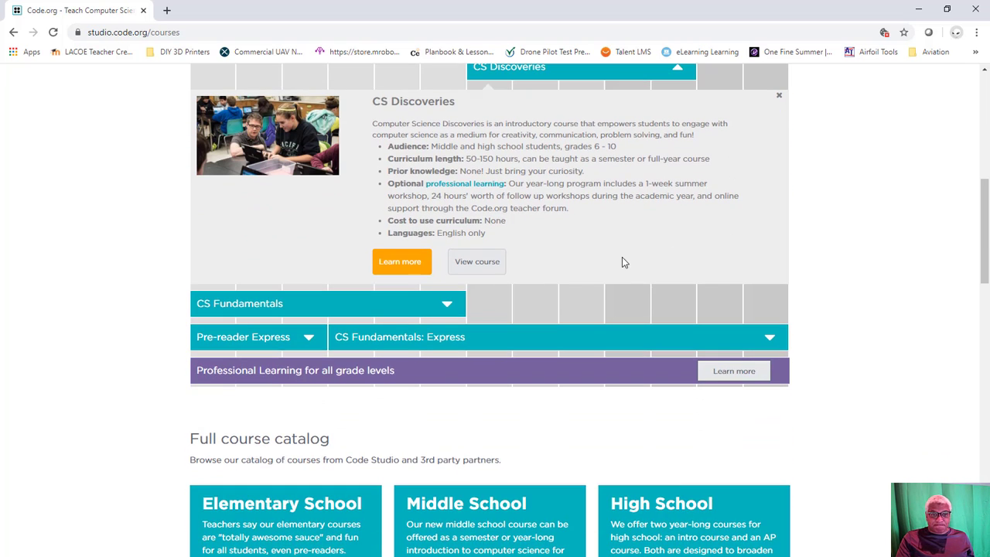